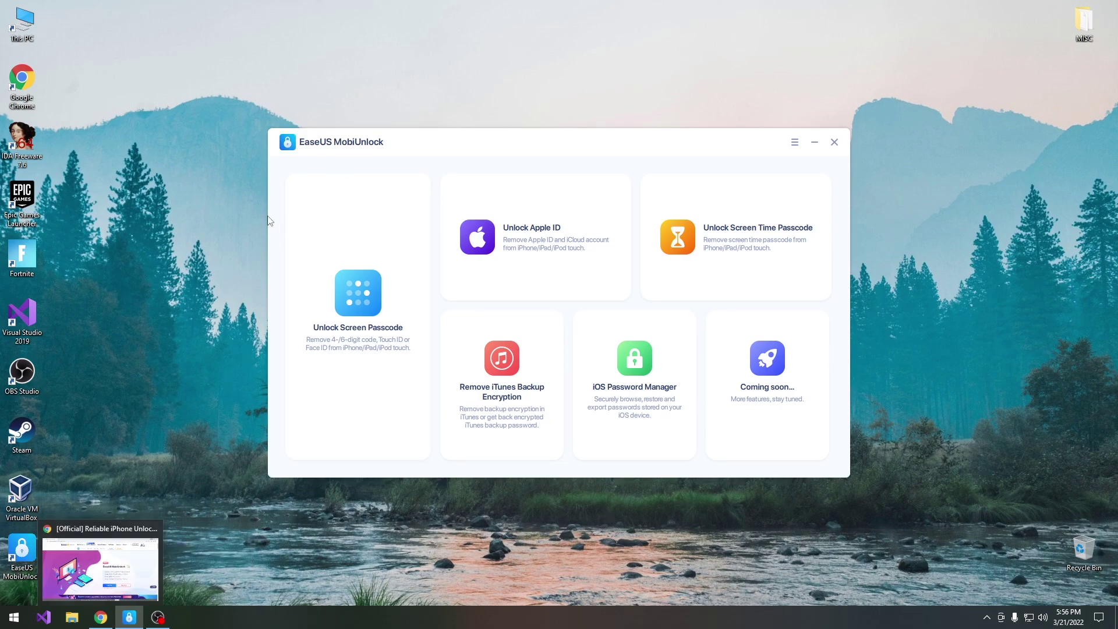
Step: Bring the EaseUS MobiUnlock product page forward in Chrome, scroll to Other Popular Features, then minimize Chrome
click(108, 625)
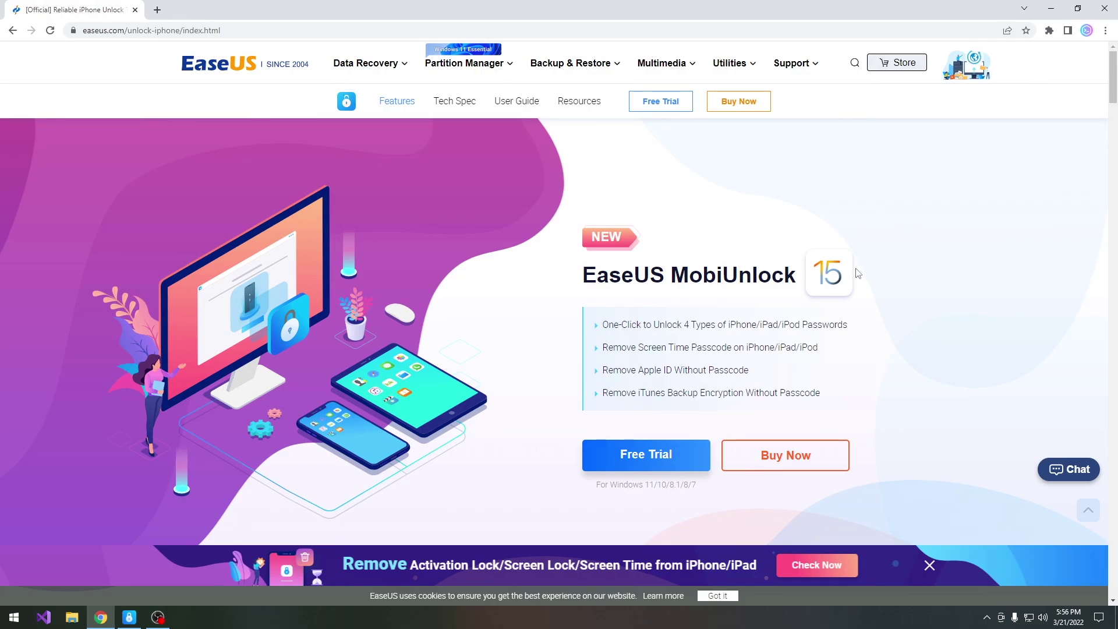
scroll(700, 293, down, 2)
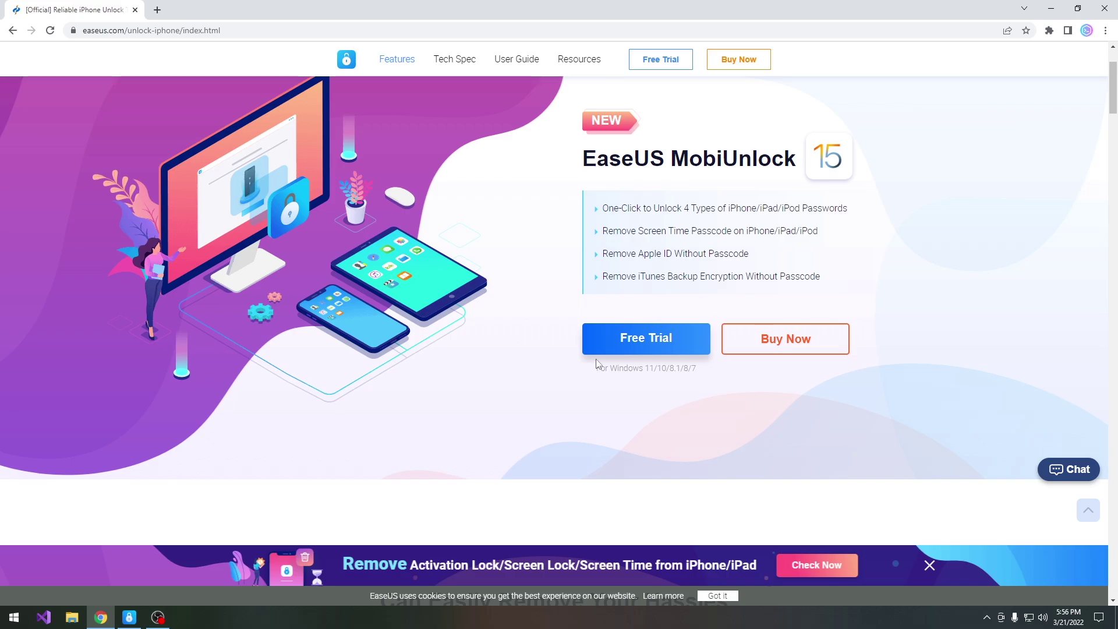
scroll(594, 366, down, 10)
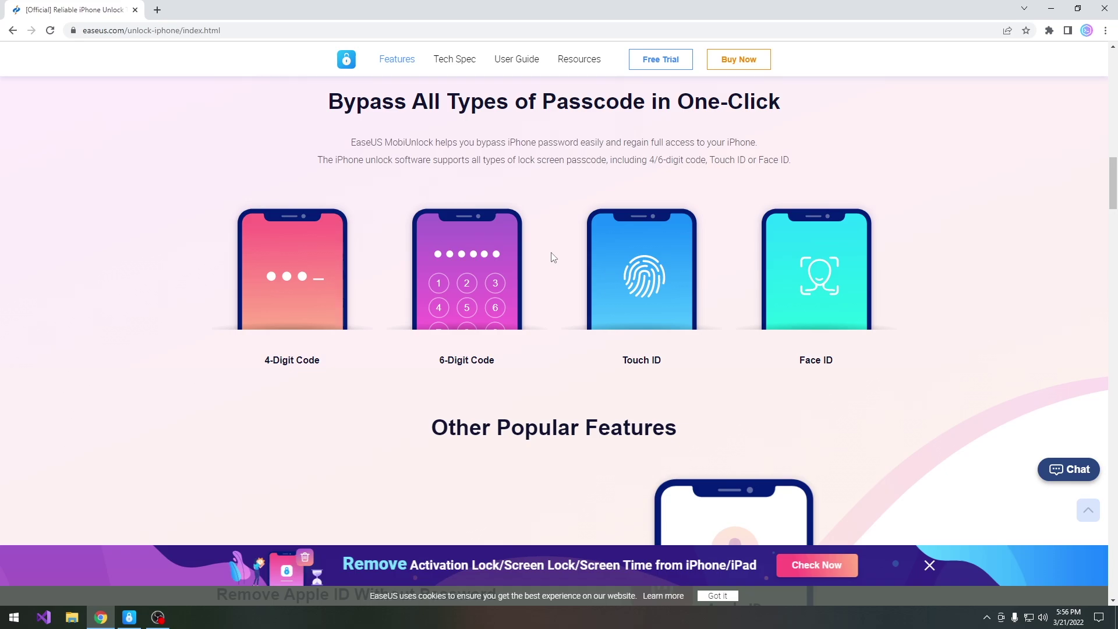
scroll(600, 286, down, 4)
scroll(648, 317, down, 1)
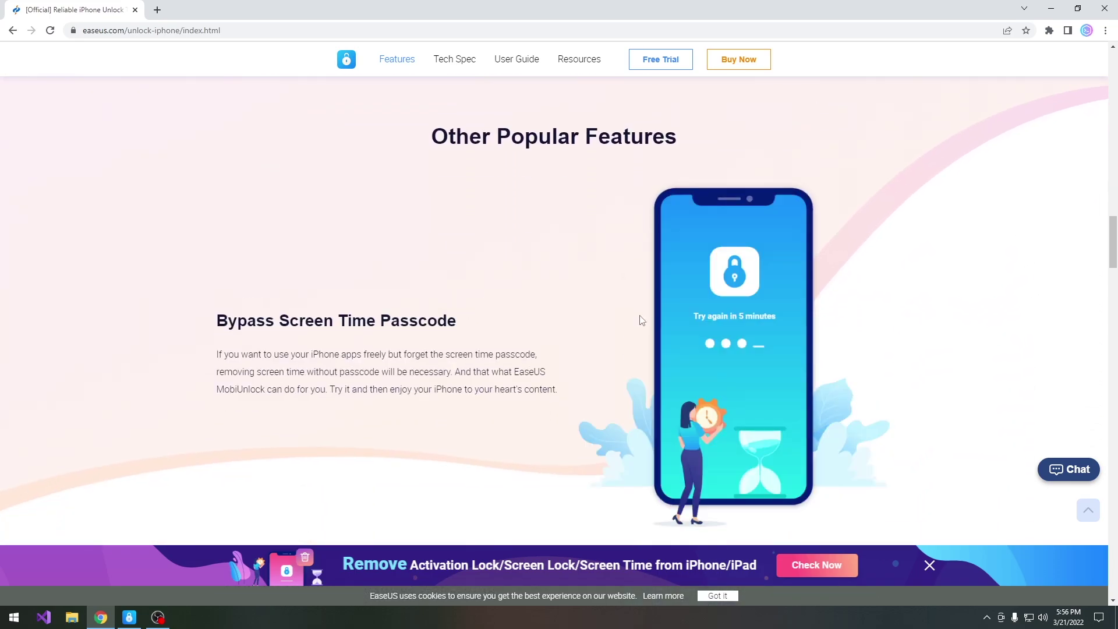
click(1052, 9)
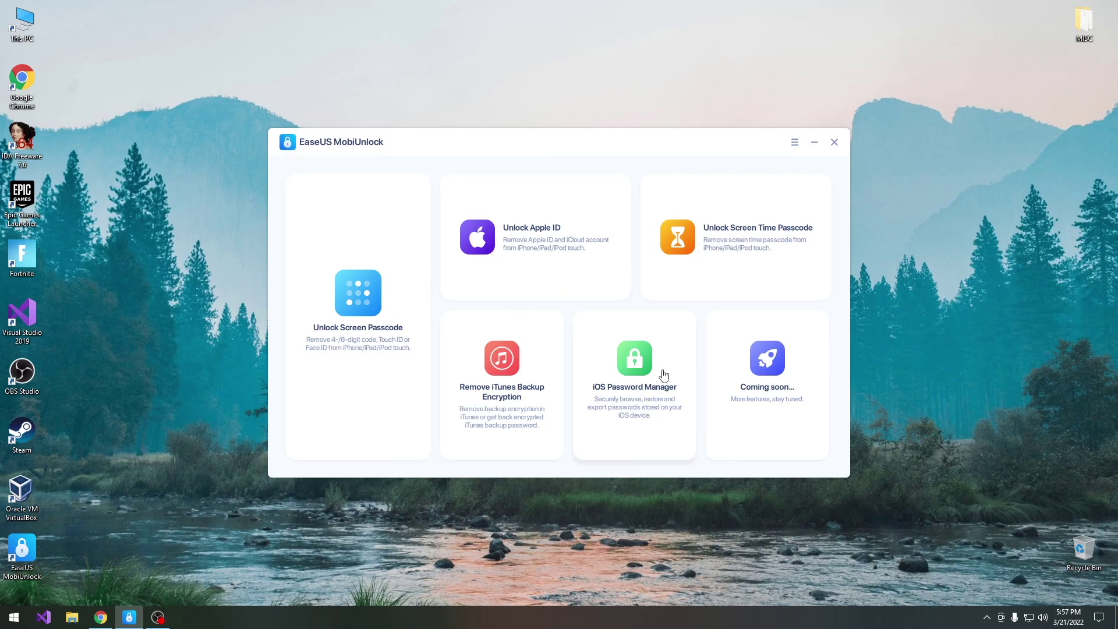
Step: Open the Unlock Screen Passcode tool so the connected iPod touch 6 is detected
click(356, 302)
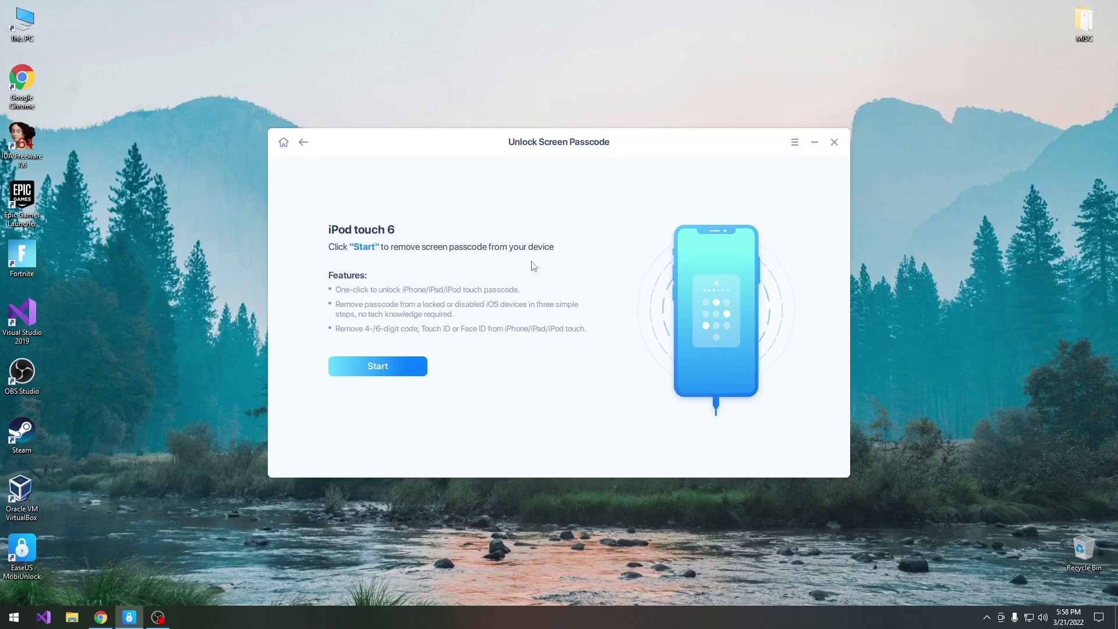
Step: Start passcode removal, keep iOS 12.5.5 as the system version, and cancel the firmware file chooser
click(404, 365)
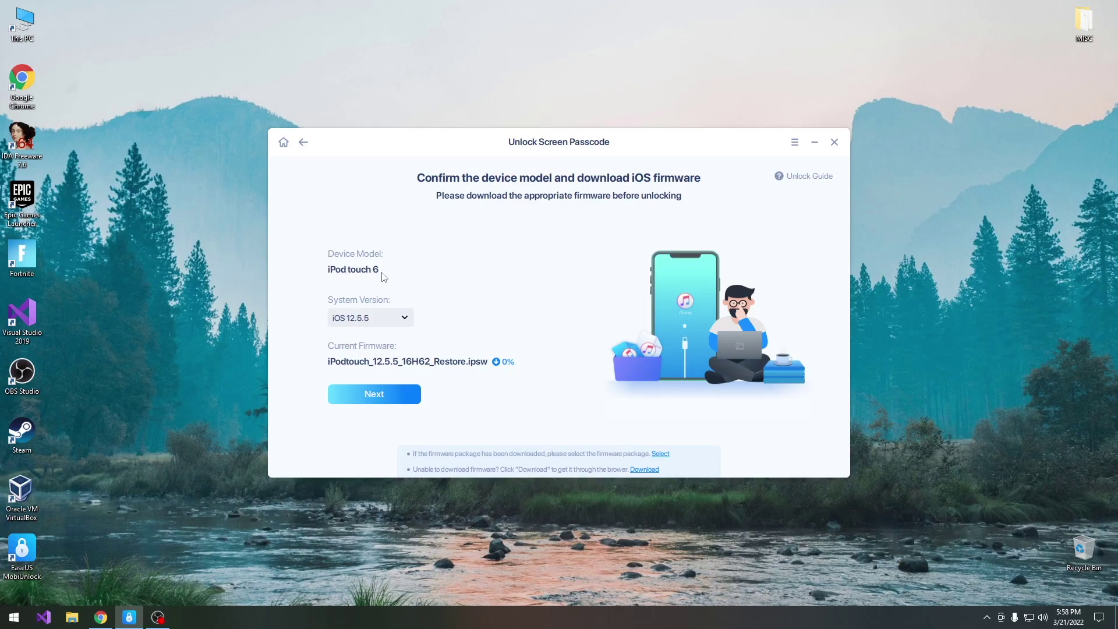
click(365, 319)
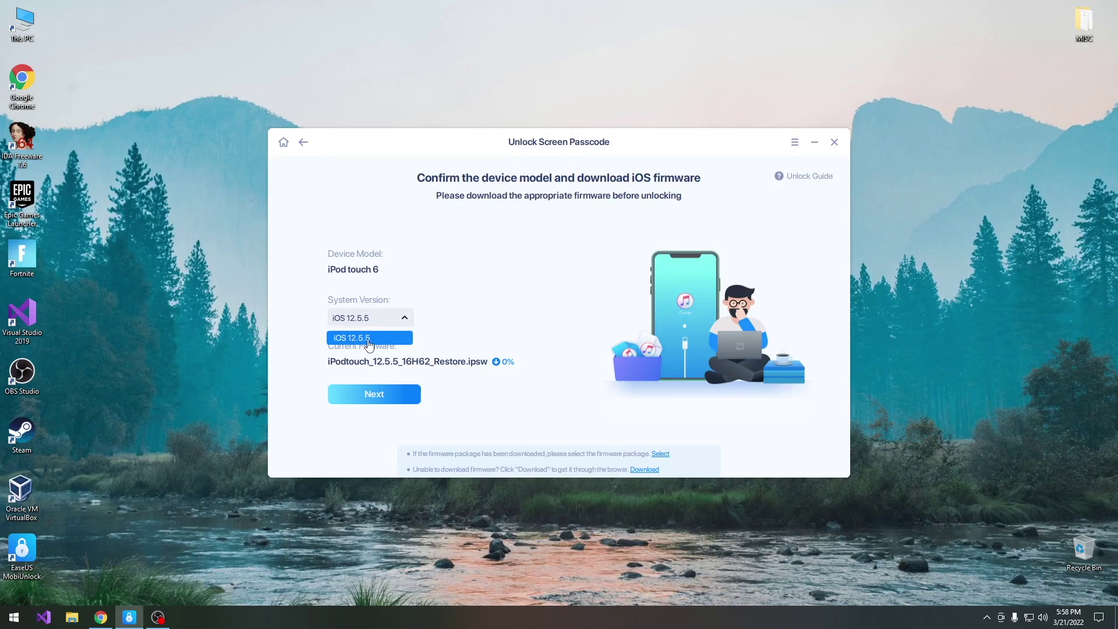
click(354, 339)
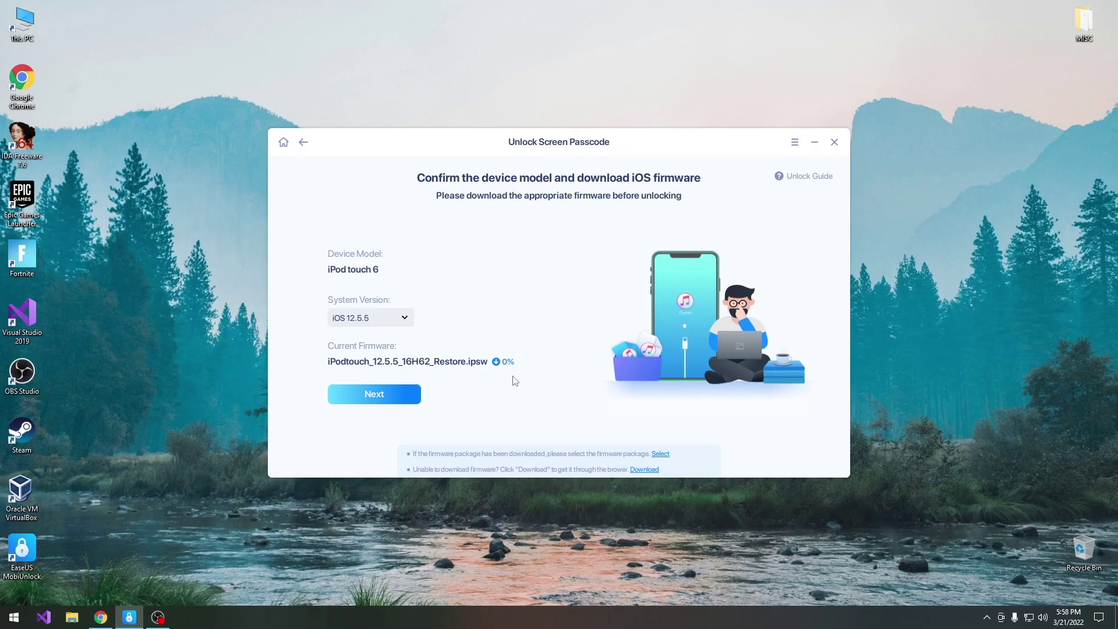
click(662, 458)
key(Escape)
Step: Download and verify the iOS 12.5.5 firmware until it reaches 100%
click(376, 393)
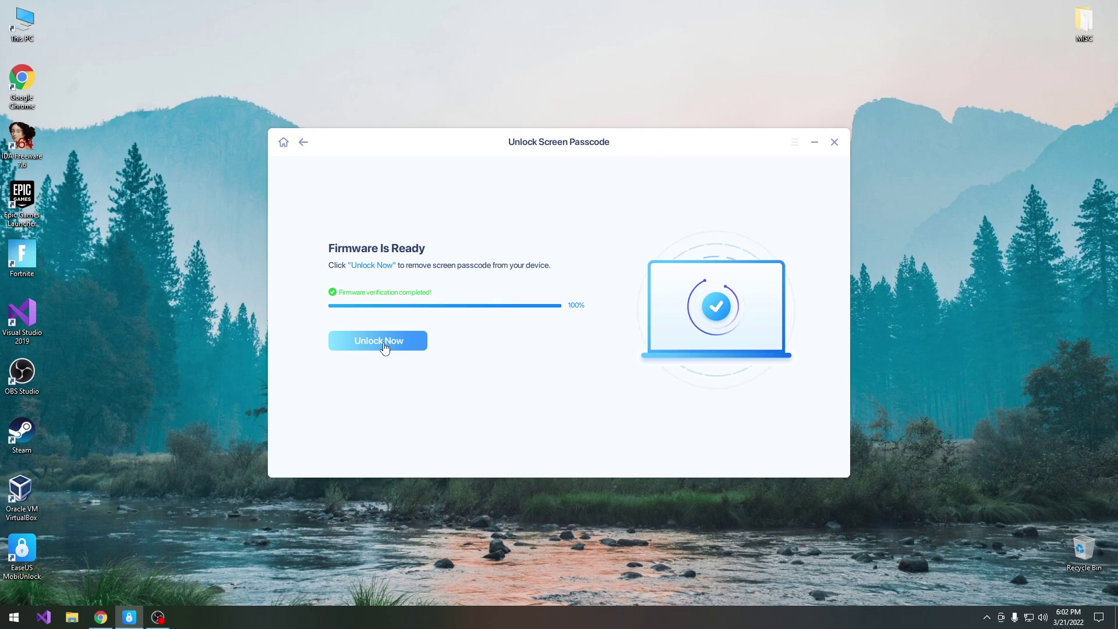
Step: Choose Unlock Now and focus the erase-data warning's confirmation box
click(385, 346)
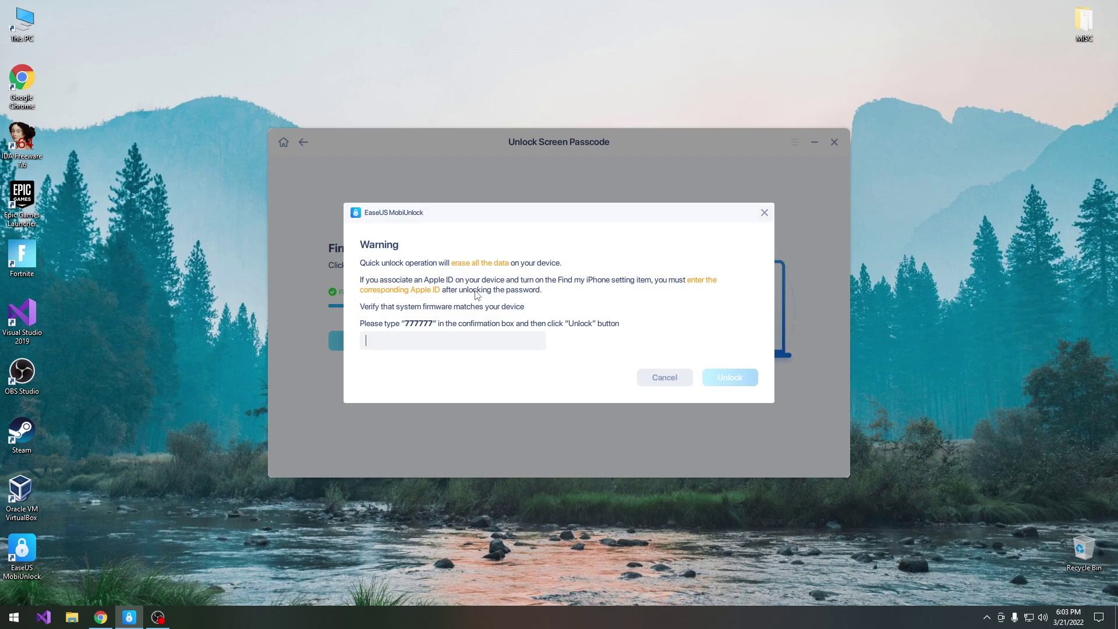
click(474, 341)
Step: Enter 777777 in the confirmation box and confirm erasing and unlocking the iPod
text(777777)
click(731, 384)
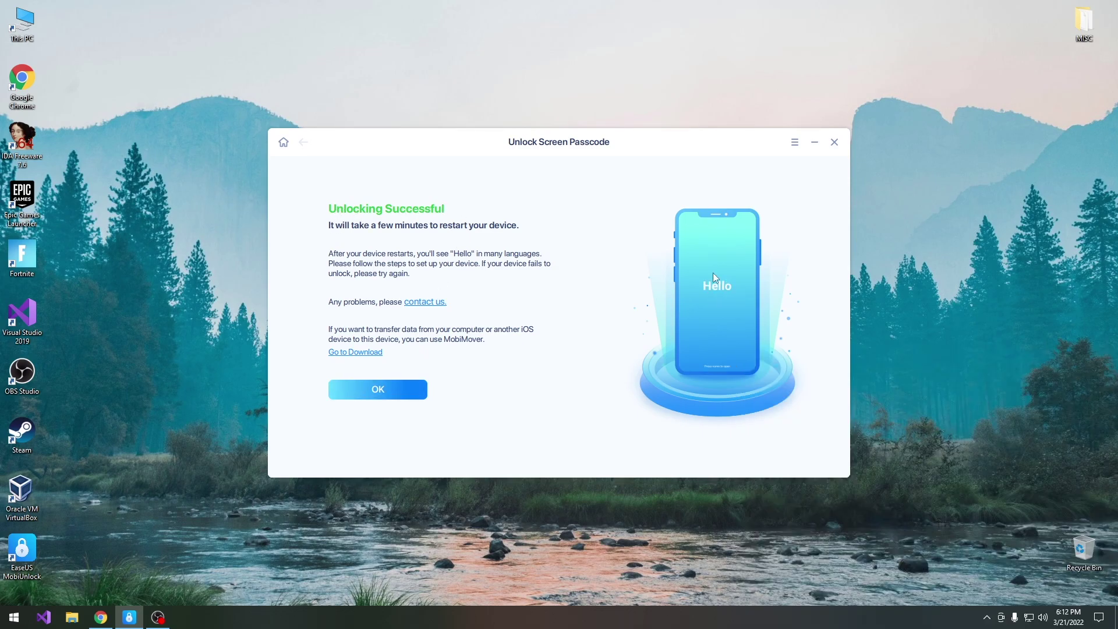
Step: Acknowledge Unlocking Successful with OK, close MobiUnlock, and cancel the rating dialog
click(369, 390)
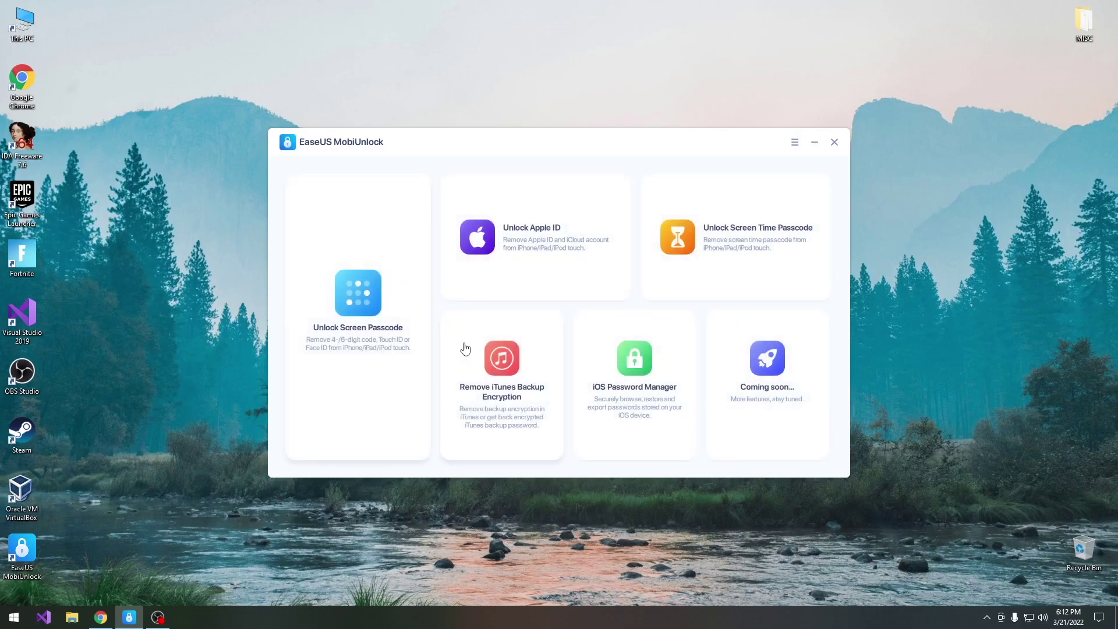
click(834, 142)
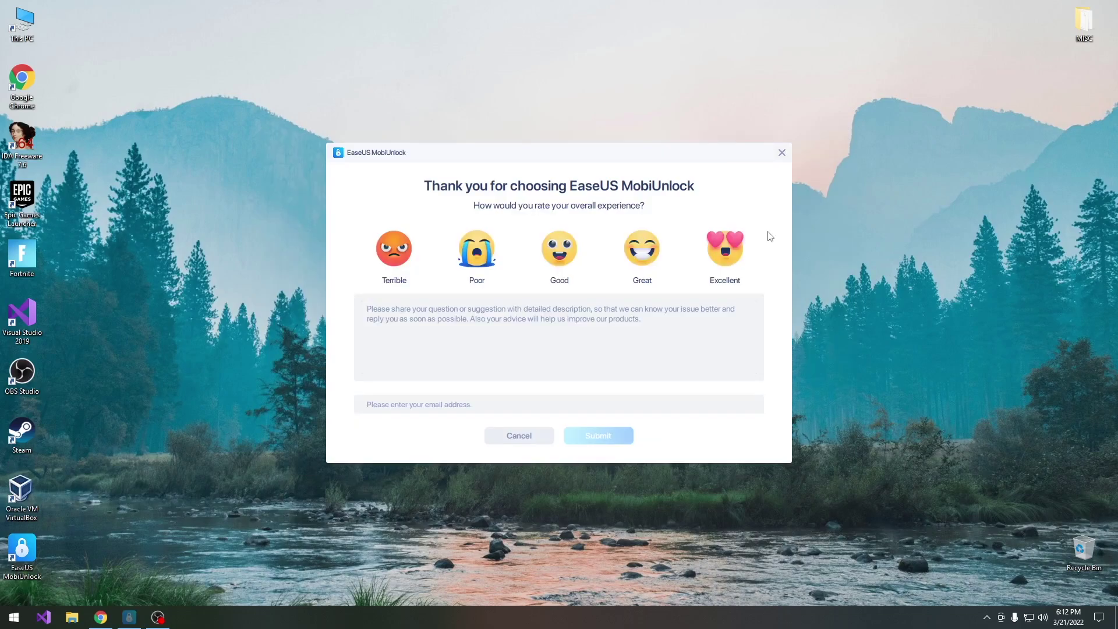
click(514, 441)
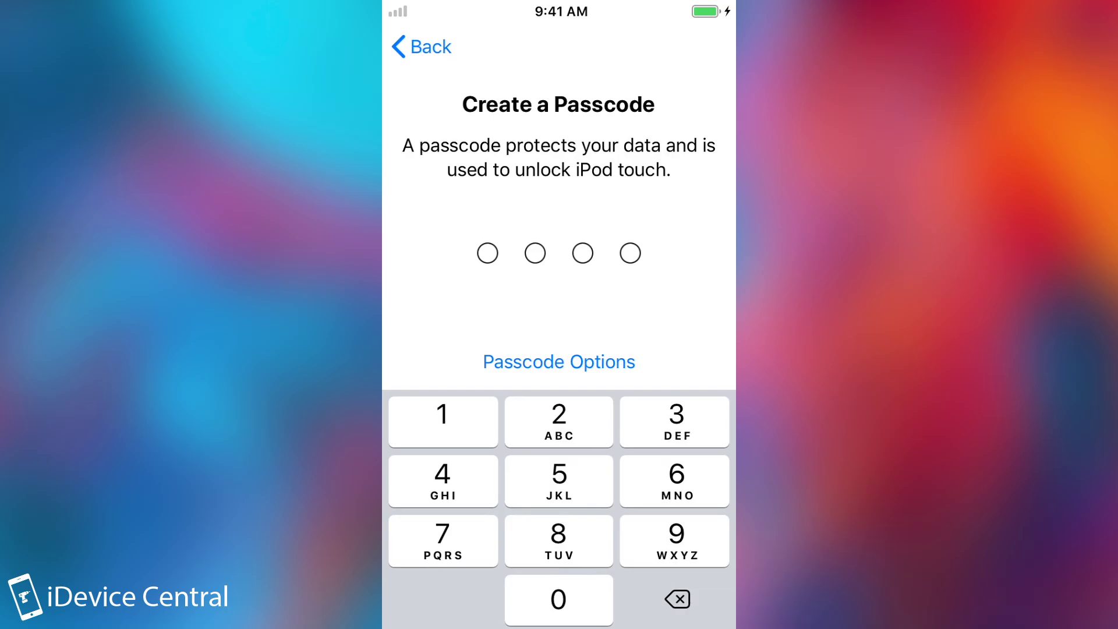
Step: Finish iOS setup with no passcode, skipping Apple ID and continuing through express settings, updates and Screen Time
click(560, 362)
click(559, 517)
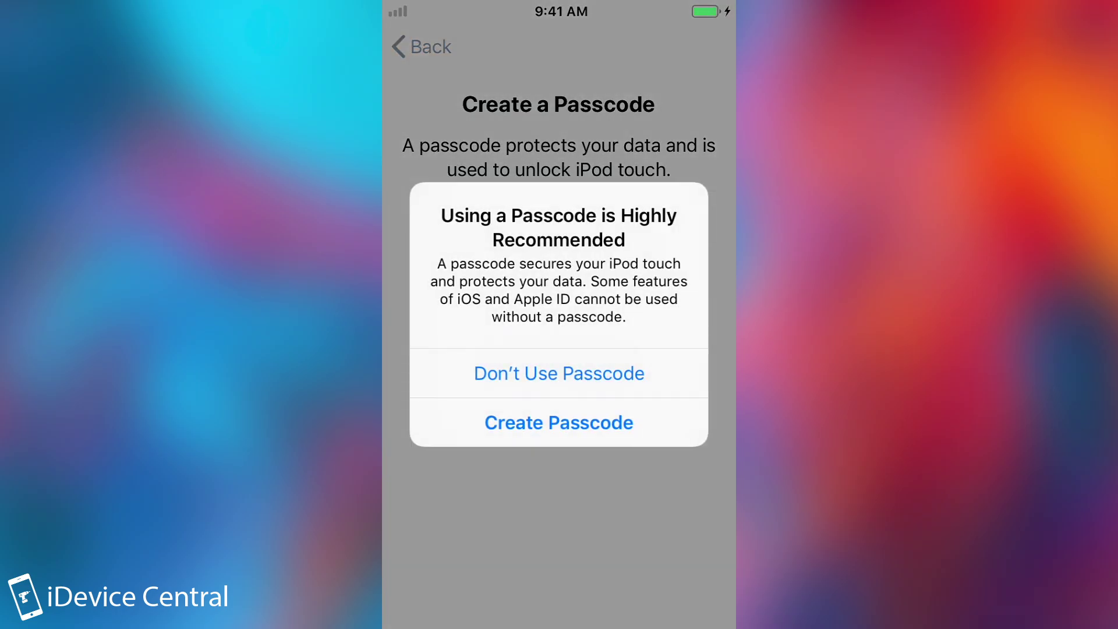
click(560, 373)
click(560, 315)
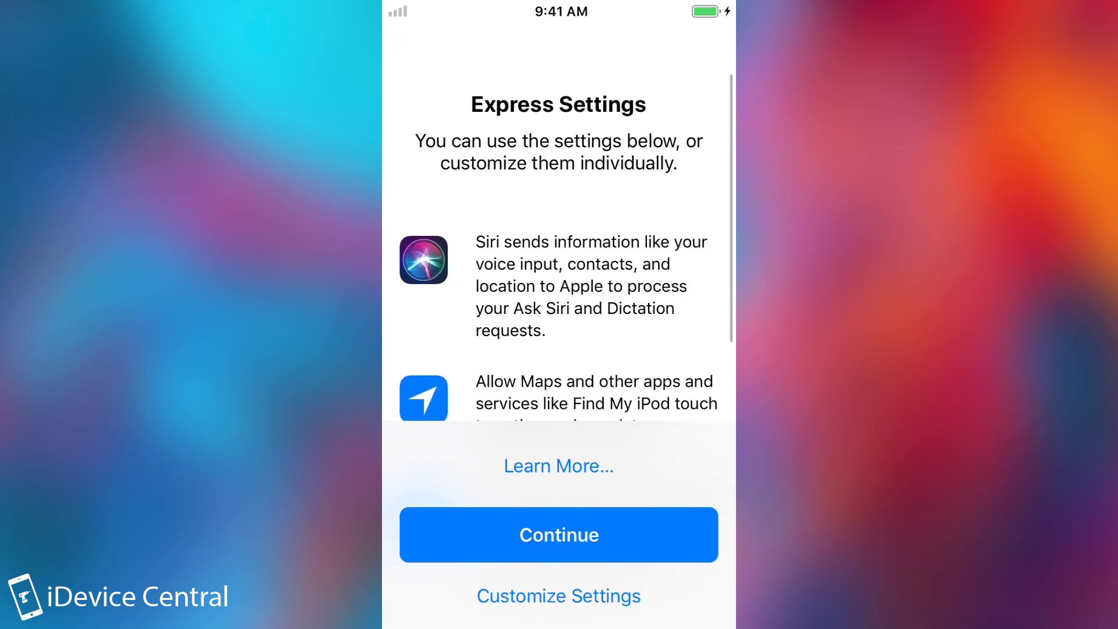
click(559, 535)
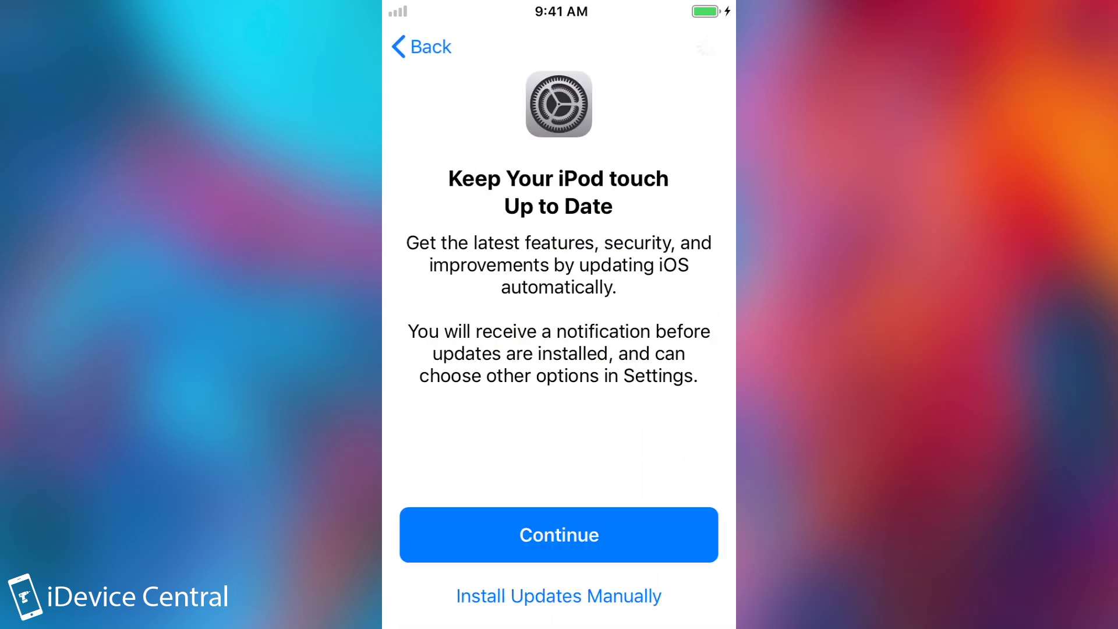
click(559, 534)
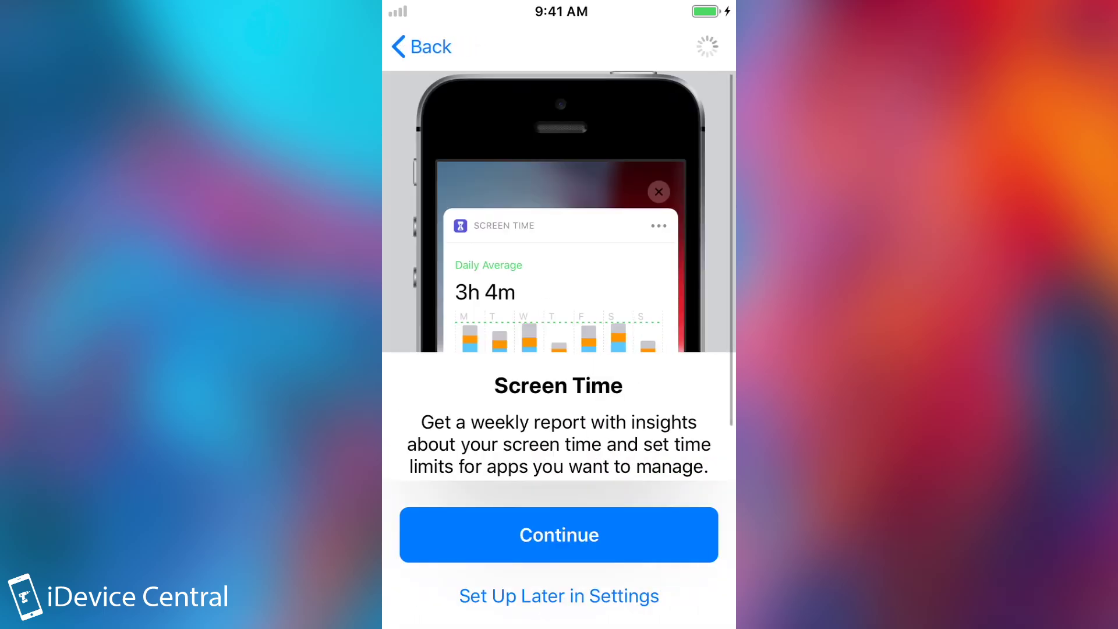
click(560, 535)
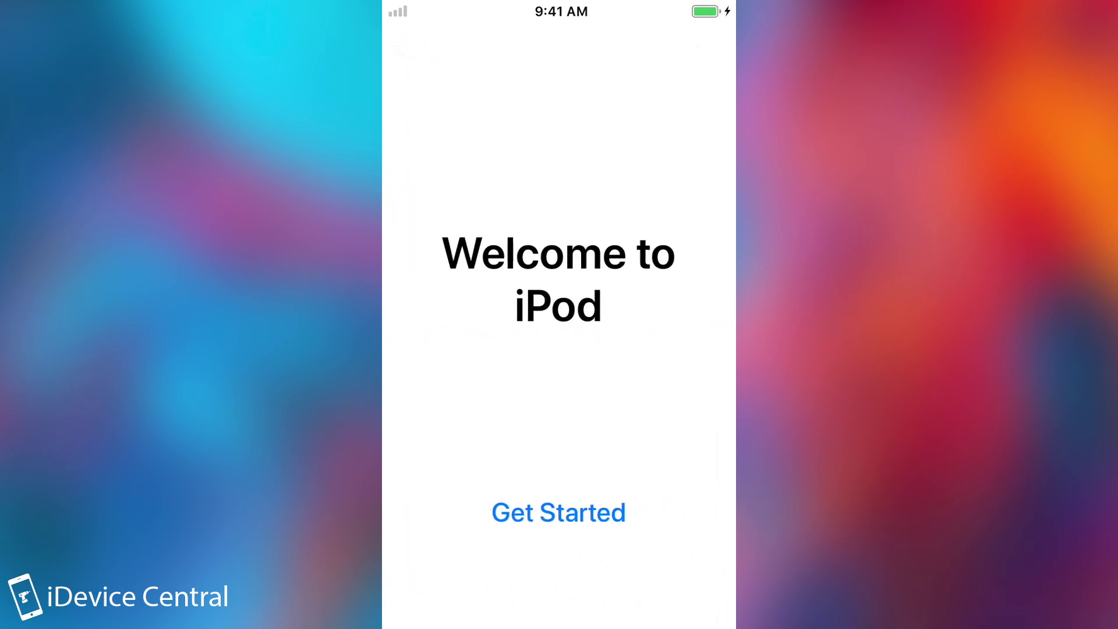
click(559, 512)
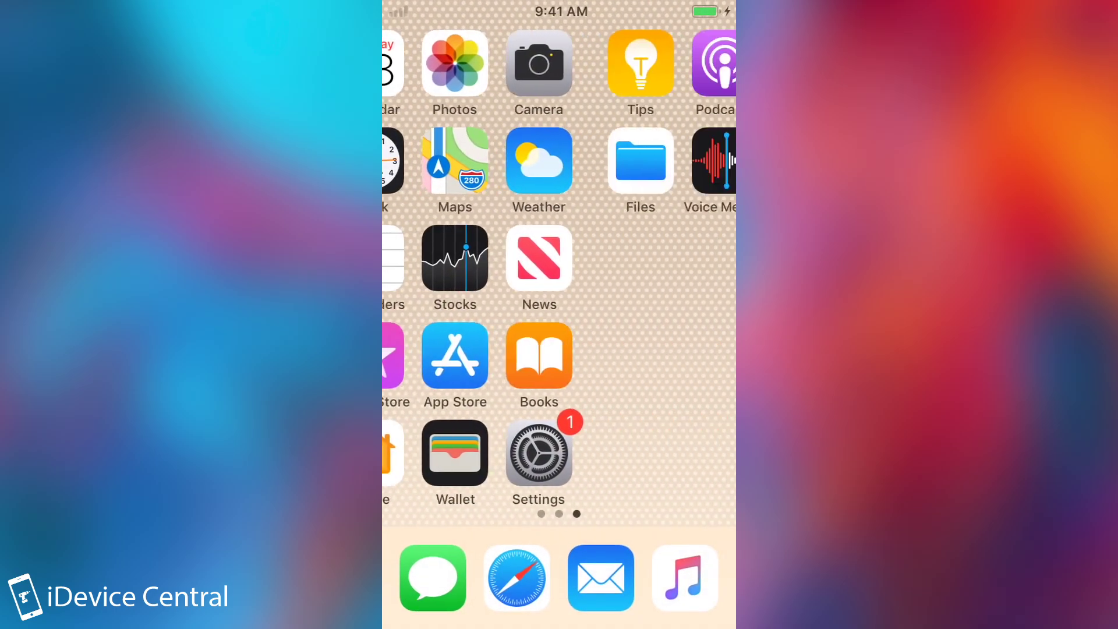
Step: Open Calculator, return to the home screen, and flip to the previous page
click(601, 161)
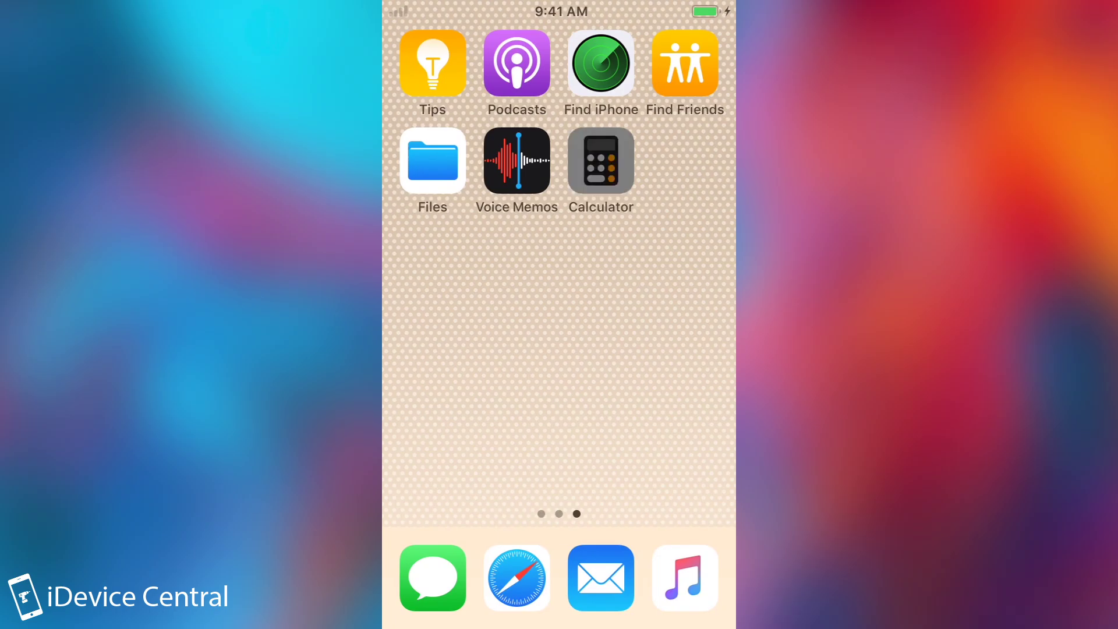
key(super)
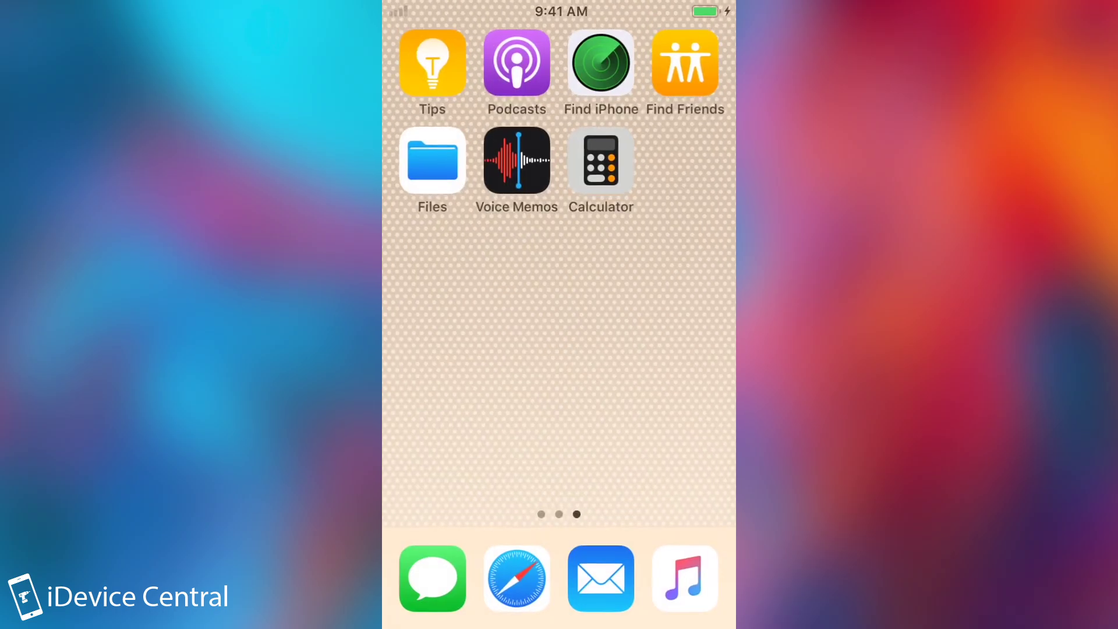
drag(466, 292, 669, 292)
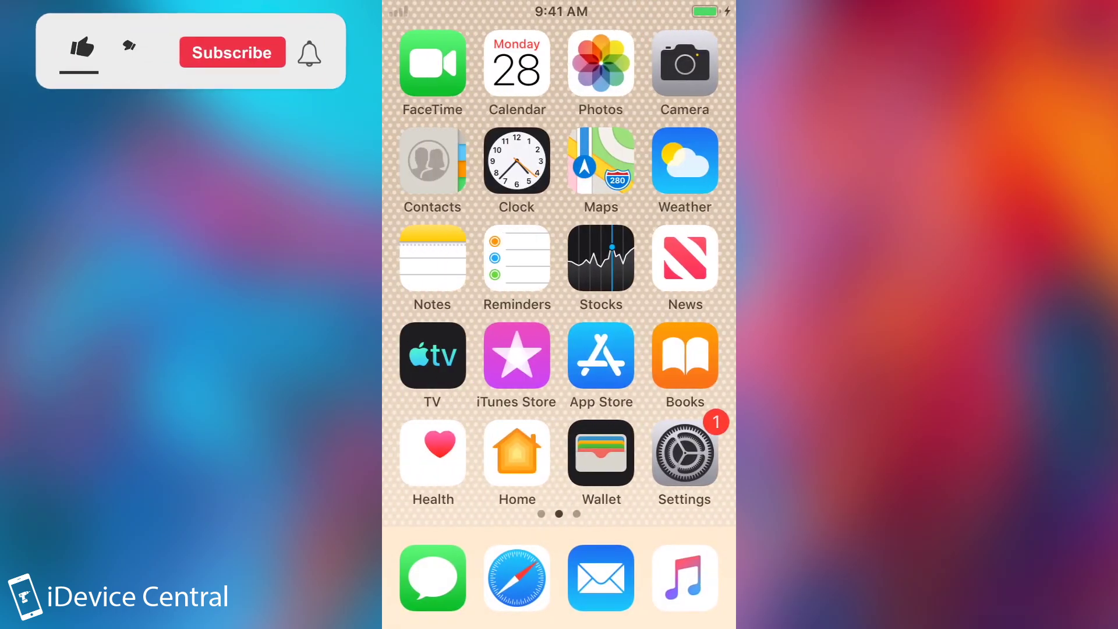